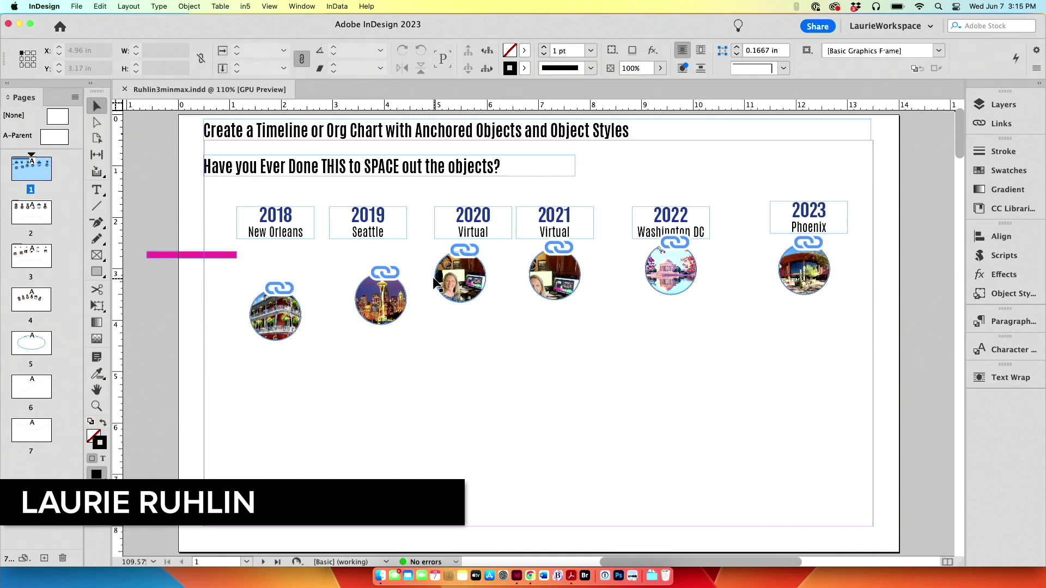
Move the magenta bar and the 2018 New Orleans photo up, nudging the photo closer beneath its label
{"action": "left_click", "coordinate": [217, 254]}
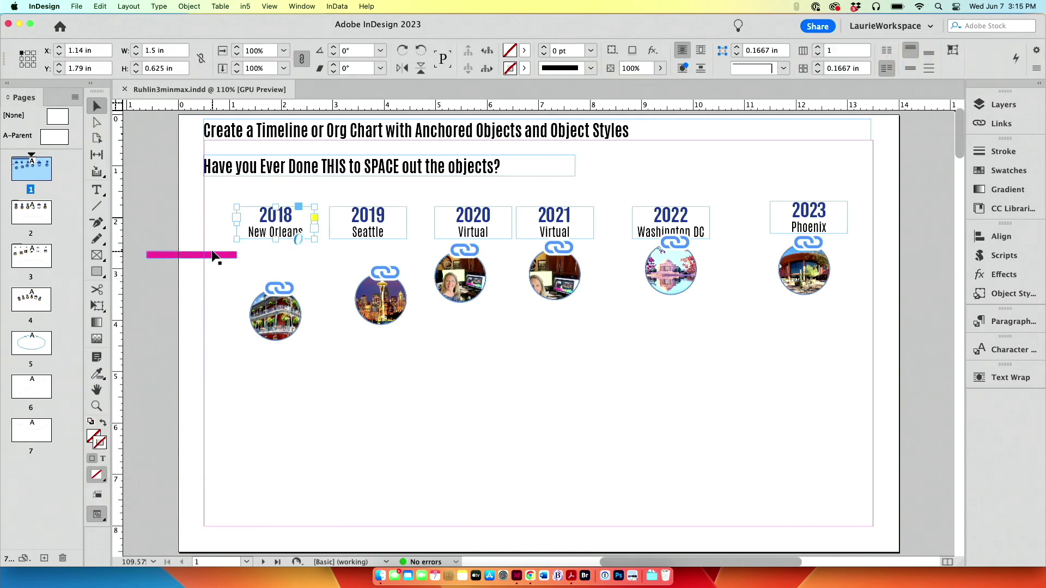
{"action": "left_click_drag", "start_coordinate": [204, 258], "coordinate": [251, 246]}
{"action": "left_click", "coordinate": [289, 312]}
{"action": "left_click_drag", "start_coordinate": [288, 311], "coordinate": [289, 277]}
{"action": "key", "text": "super+equal"}
{"action": "key", "text": "super+equal"}
{"action": "key", "text": "super+equal"}
{"action": "key", "text": "super+equal"}
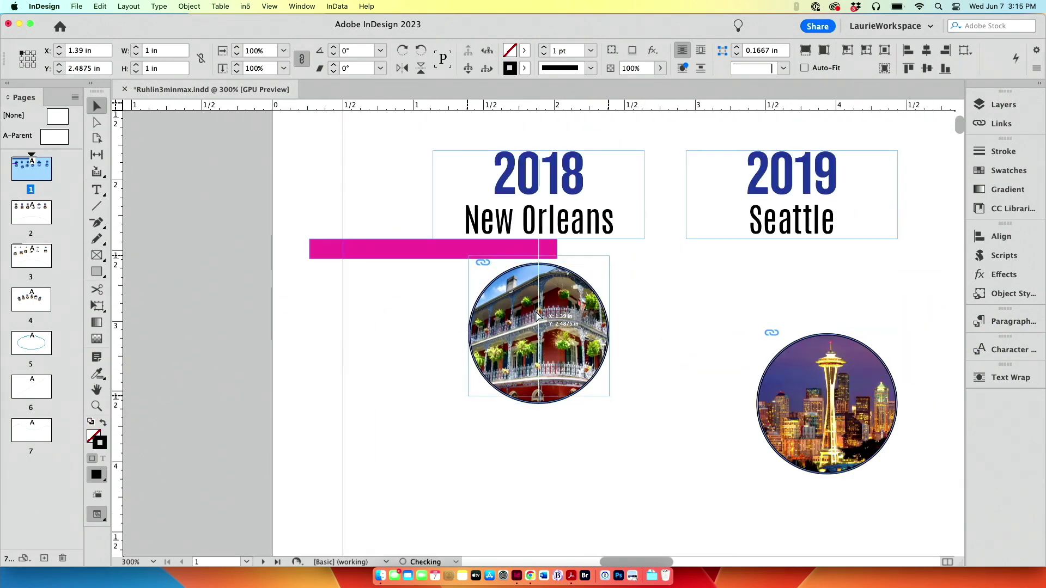
{"action": "left_click_drag", "start_coordinate": [540, 330], "coordinate": [536, 326]}
Reselect the 2018 group with its pink bar and zoom back out to 150% to view the row
{"action": "left_click", "coordinate": [670, 333]}
{"action": "left_click_drag", "start_coordinate": [670, 333], "coordinate": [505, 325]}
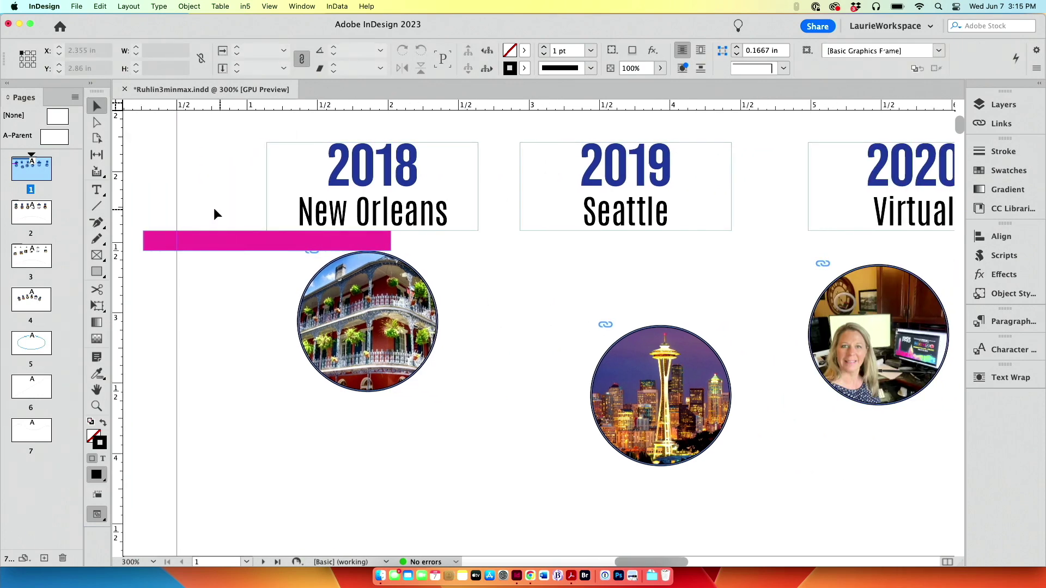
{"action": "left_click", "coordinate": [246, 243]}
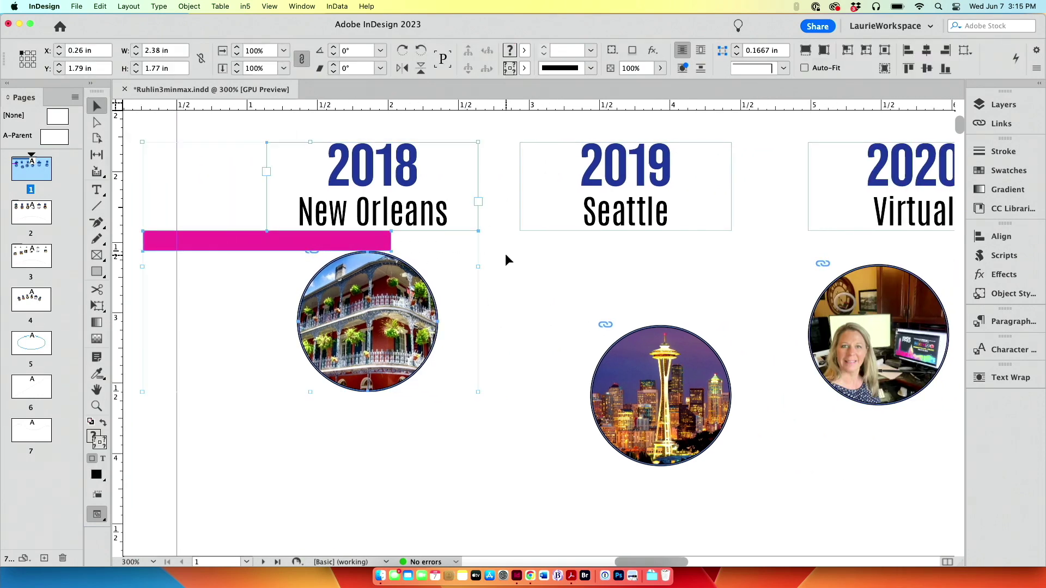
{"action": "key", "text": "super+minus"}
{"action": "key", "text": "super+minus"}
{"action": "scroll", "coordinate": [397, 315], "scroll_direction": "right", "scroll_amount": 2}
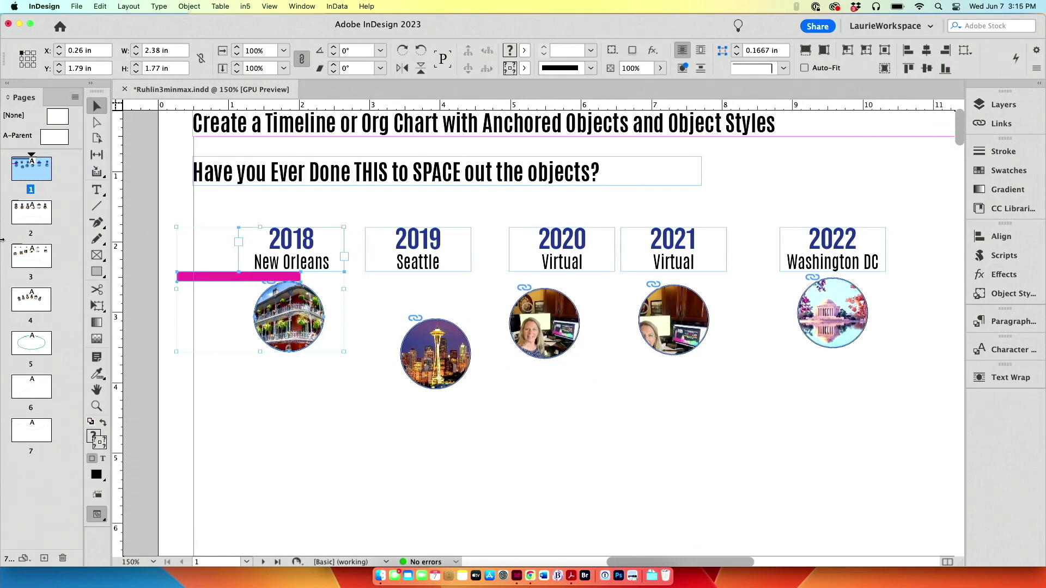
On page 2, pull the 2018 New Orleans photo down and to the left
{"action": "double_click", "coordinate": [37, 210]}
{"action": "left_click", "coordinate": [308, 239]}
{"action": "left_click_drag", "start_coordinate": [303, 279], "coordinate": [243, 341]}
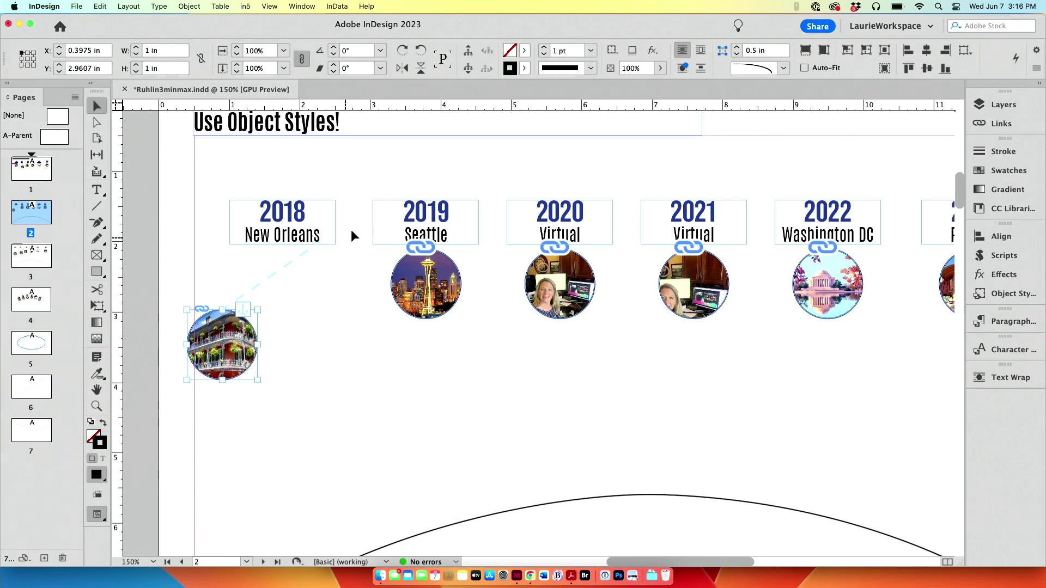
Raise the 2019 Seattle and 2020 Virtual frames with their photos, then select the 2018–2019 frames on page 3
{"action": "left_click", "coordinate": [375, 223]}
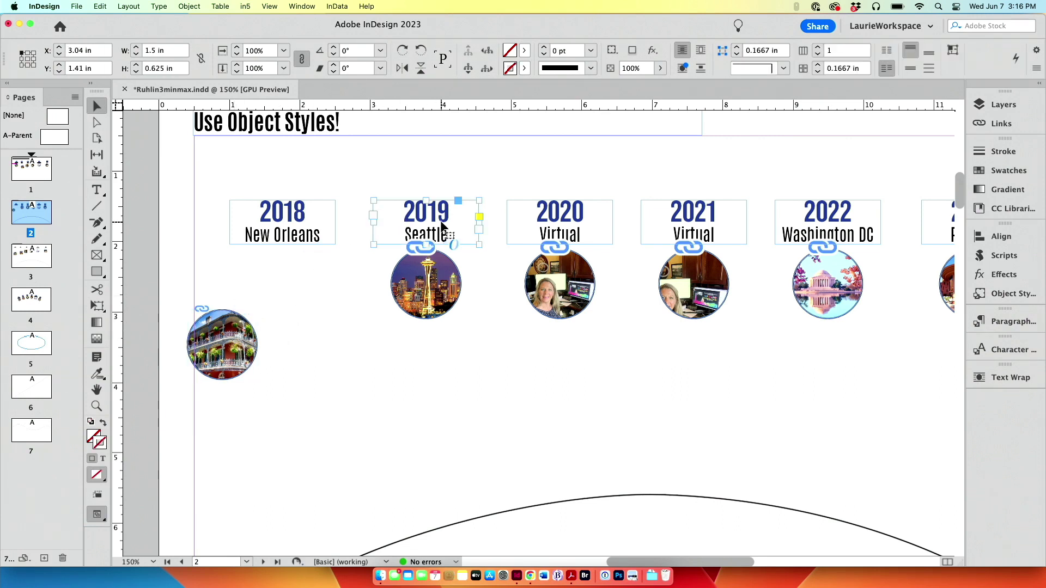
{"action": "left_click_drag", "start_coordinate": [376, 223], "coordinate": [350, 186]}
{"action": "left_click_drag", "start_coordinate": [531, 223], "coordinate": [515, 177]}
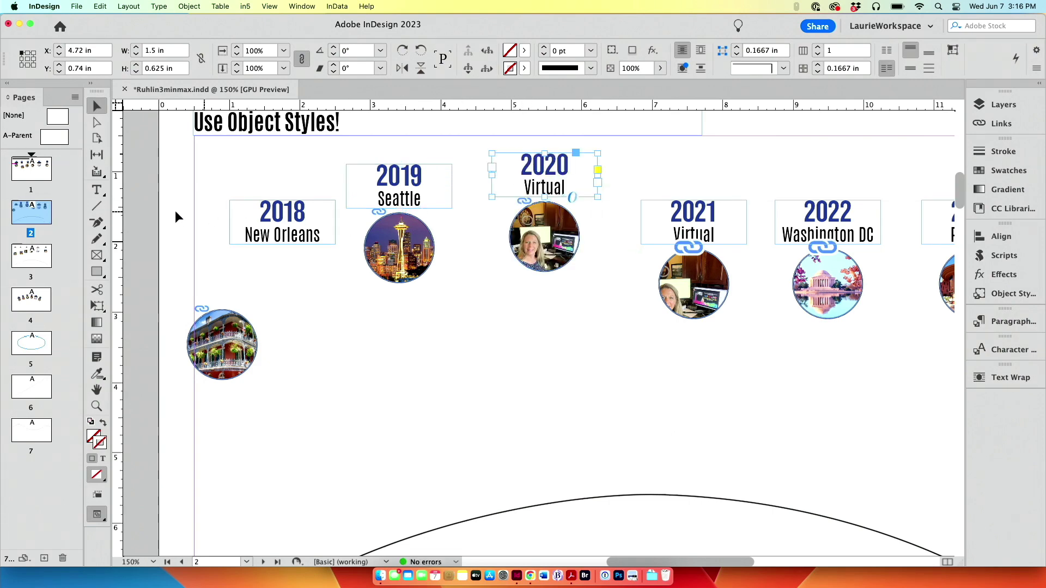
{"action": "key", "text": "shift+Page_Down"}
{"action": "left_click_drag", "start_coordinate": [278, 180], "coordinate": [380, 213]}
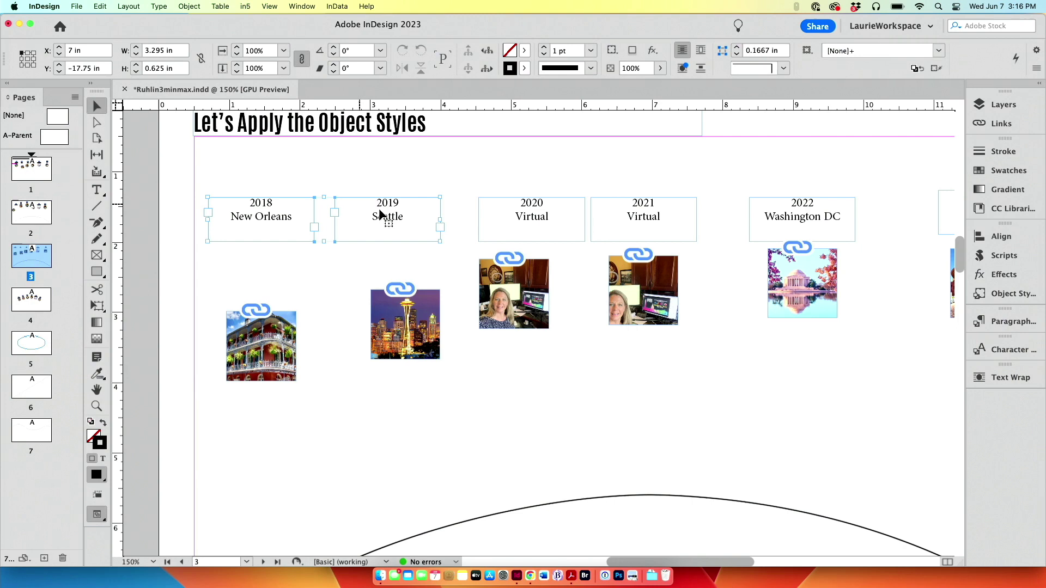
Apply the TextFrameTEXT object style to the 2018–2019 frames, then to the 2020–2022 frames
{"action": "left_click", "coordinate": [999, 295]}
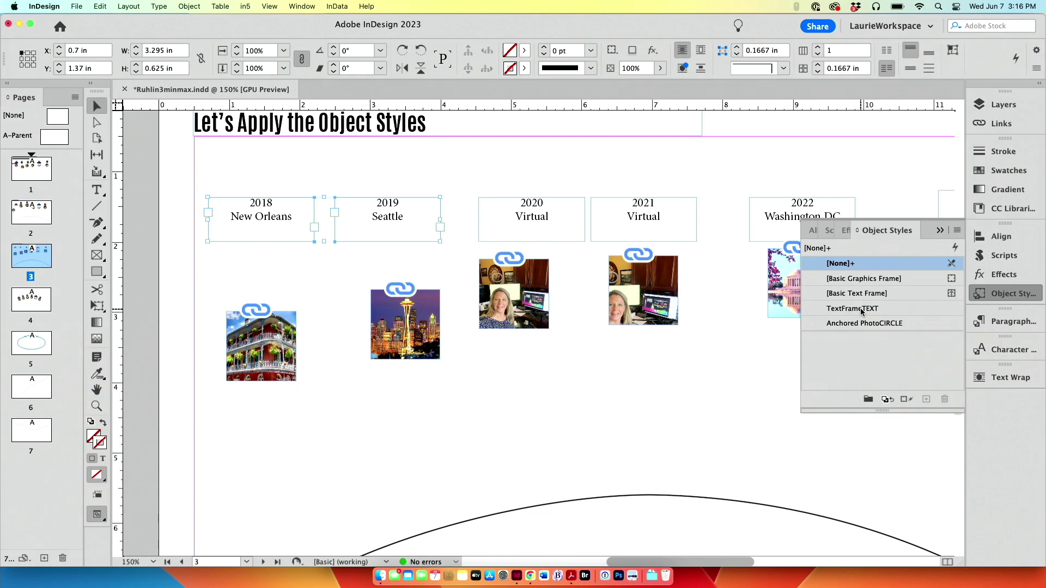
{"action": "left_click", "coordinate": [861, 310]}
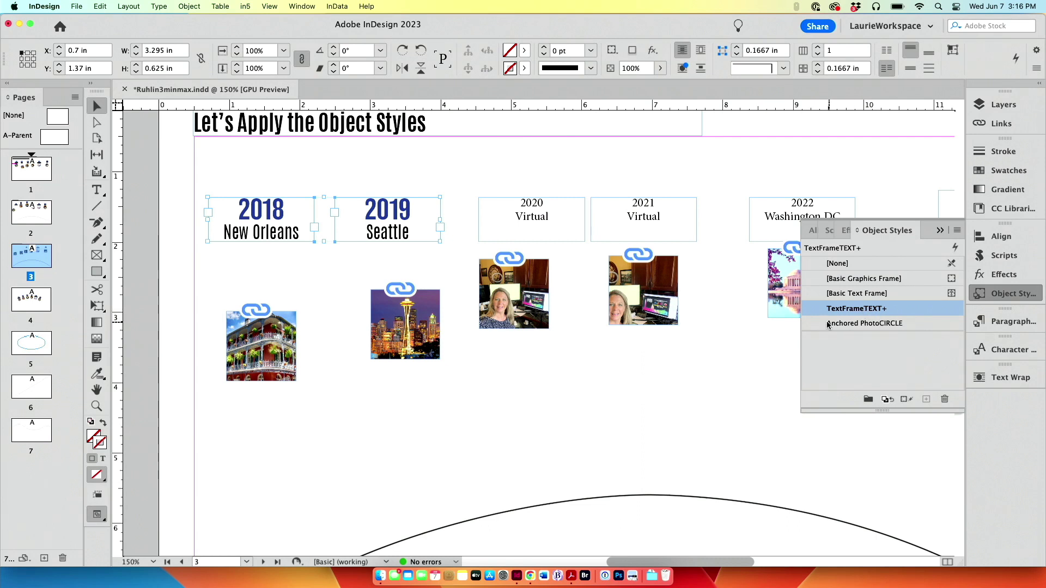
{"action": "left_click_drag", "start_coordinate": [505, 163], "coordinate": [842, 210]}
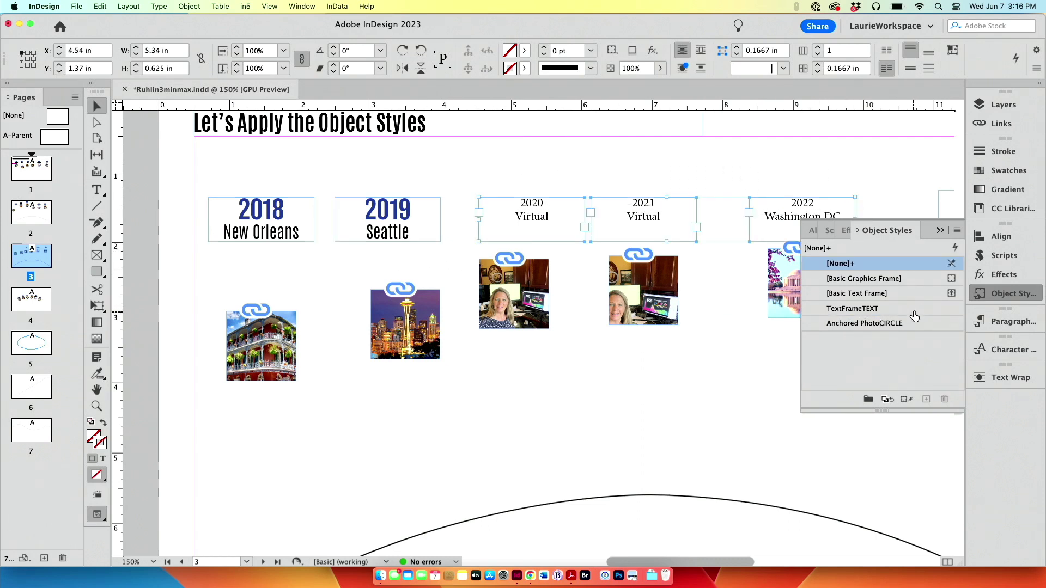
{"action": "left_click", "coordinate": [856, 308]}
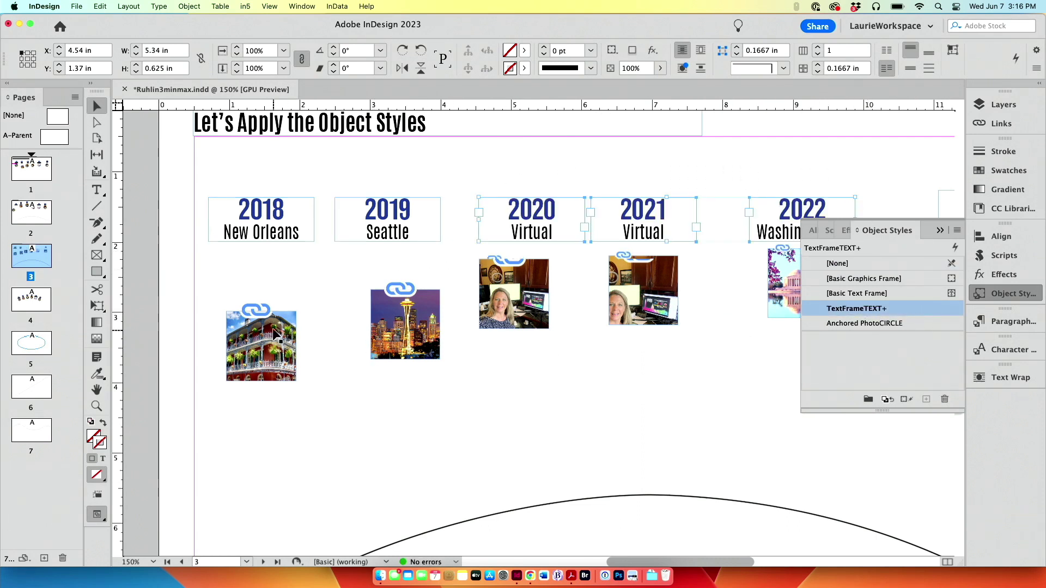
Give the New Orleans photo Anchored PhotoCIRCLE, then anchor the Seattle photo in its frame with the same style
{"action": "left_click", "coordinate": [283, 316]}
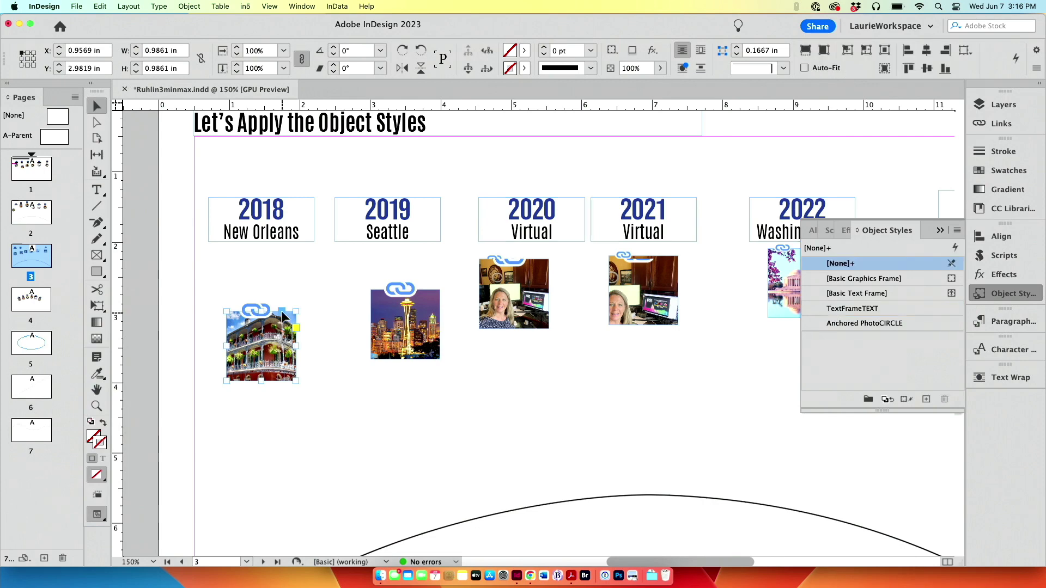
{"action": "left_click", "coordinate": [831, 324]}
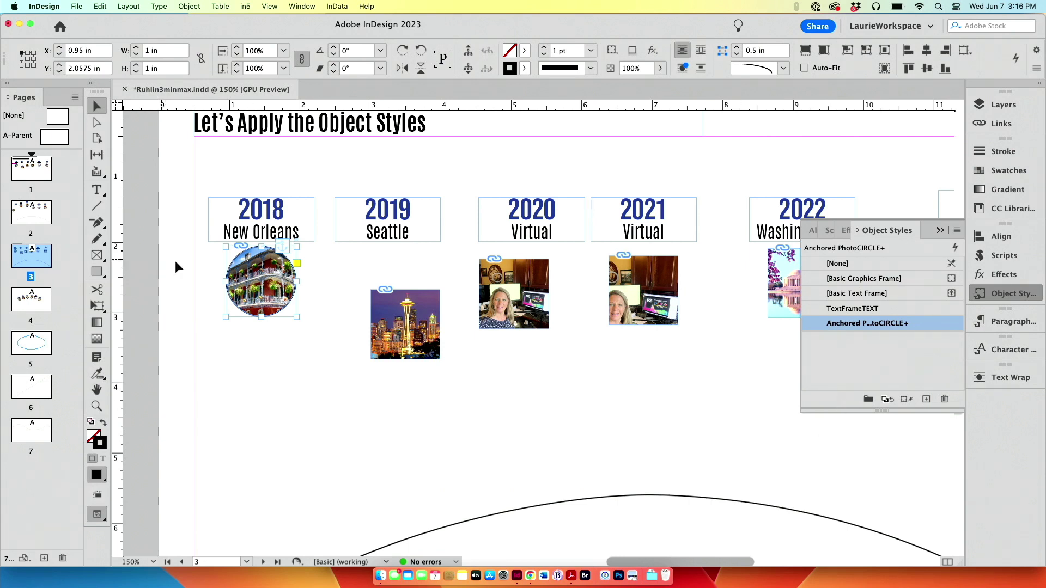
{"action": "left_click", "coordinate": [419, 309]}
{"action": "left_click_drag", "start_coordinate": [428, 290], "coordinate": [415, 239]}
{"action": "left_click", "coordinate": [869, 324]}
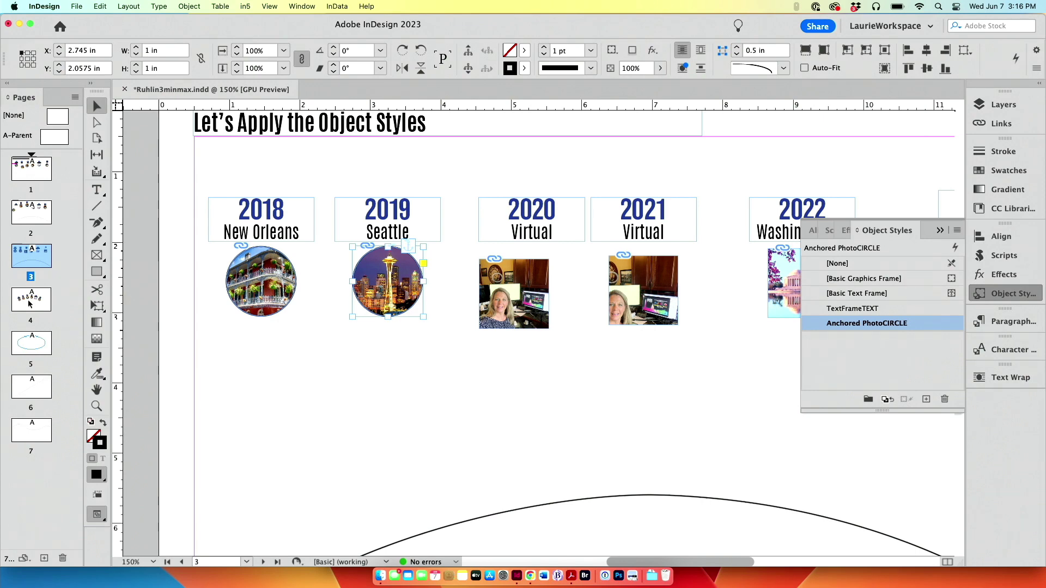
On the Use Object Styles page, reapply Anchored PhotoCIRCLE to snap the New Orleans photo under 2018
{"action": "double_click", "coordinate": [37, 217]}
{"action": "left_click", "coordinate": [288, 241]}
{"action": "left_click", "coordinate": [243, 329]}
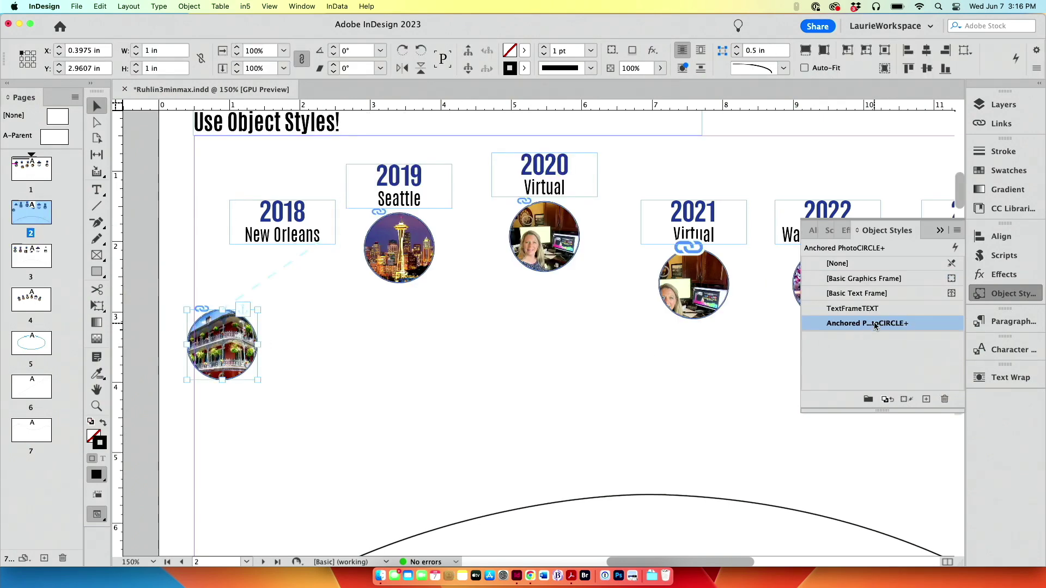
{"action": "left_click", "coordinate": [874, 325]}
{"action": "left_click", "coordinate": [497, 320]}
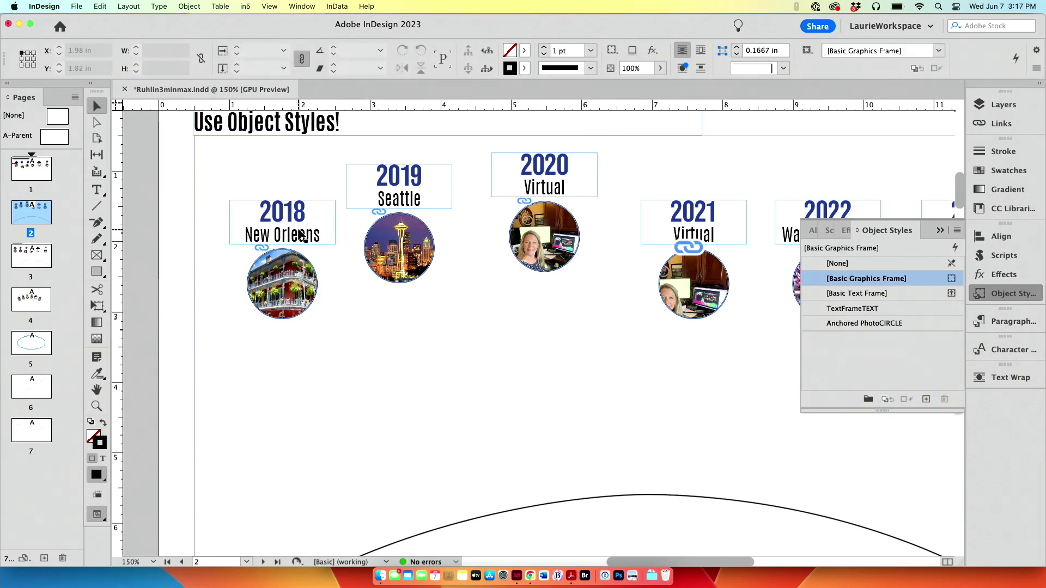
Move the 2018 frame up and the 2020 frame left to line up with 2019
{"action": "left_click_drag", "start_coordinate": [299, 234], "coordinate": [296, 198]}
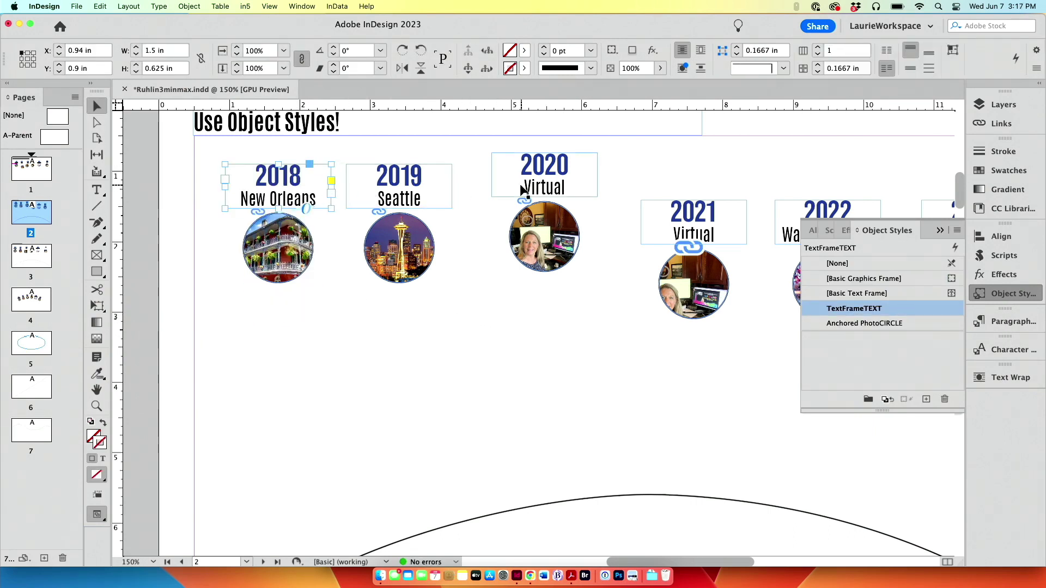
{"action": "left_click_drag", "start_coordinate": [526, 188], "coordinate": [500, 200]}
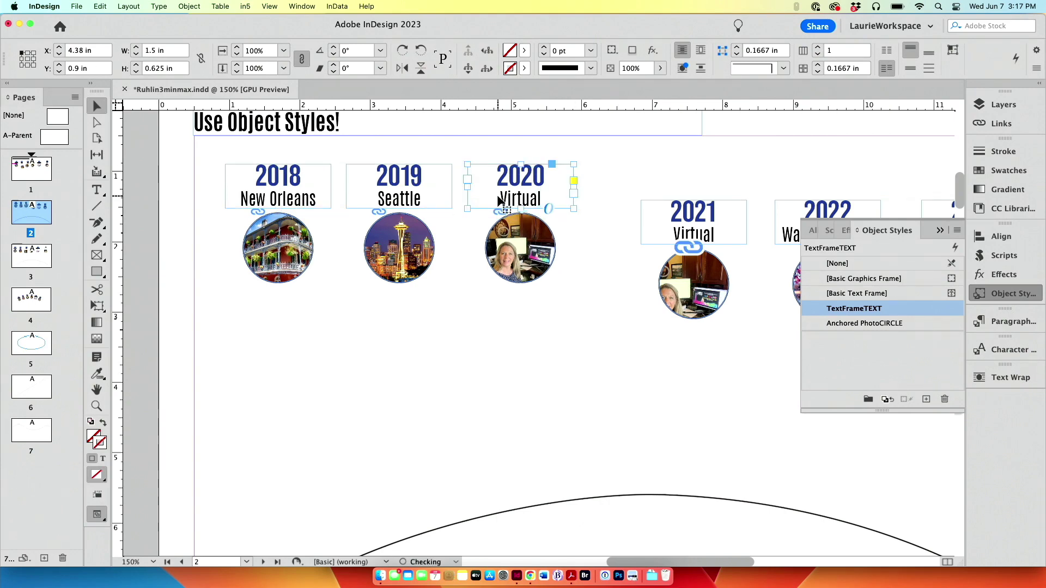
{"action": "left_click", "coordinate": [285, 187]}
Paste the 2018 frame and photo onto the arc line with the Type on a Path tool
{"action": "key", "text": "super+0"}
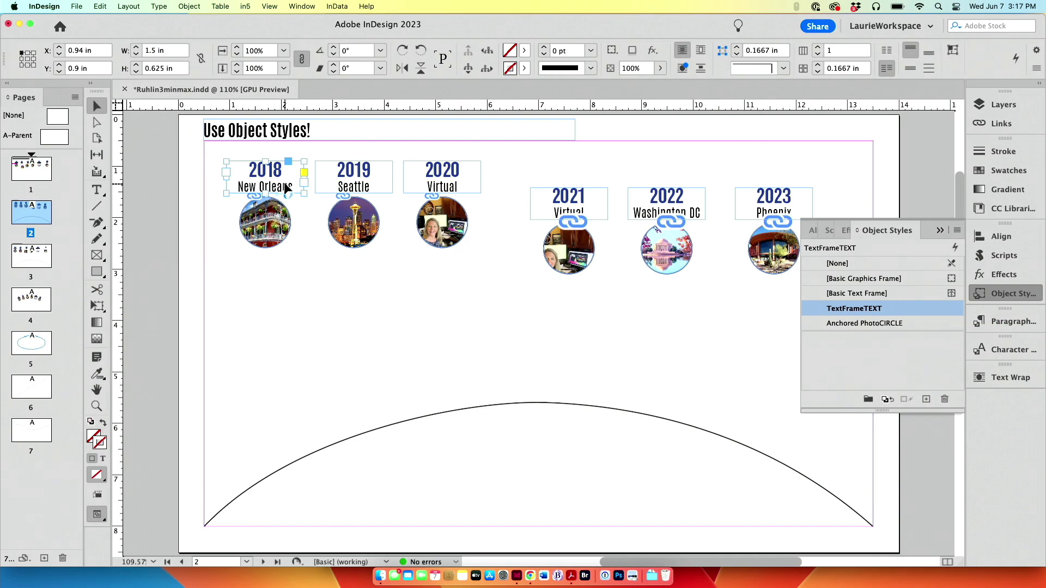
{"action": "left_click_drag", "start_coordinate": [97, 190], "coordinate": [152, 222]}
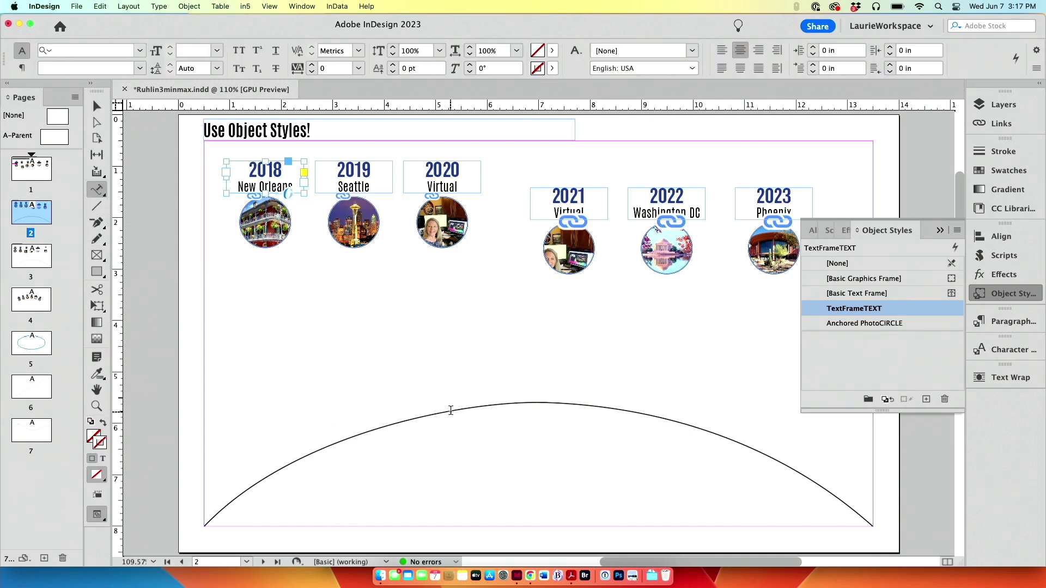
{"action": "left_click", "coordinate": [451, 410]}
{"action": "key", "text": "super+v"}
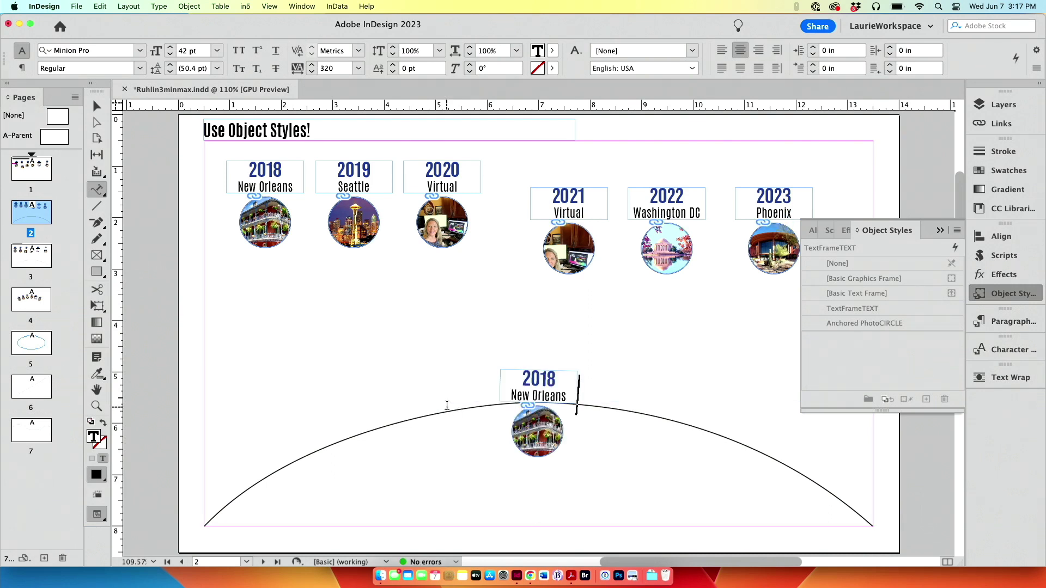
Copy the 2019 Seattle and 2020 Virtual frames and paste each after 2018 on the arc, then go to page 4
{"action": "left_click", "coordinate": [97, 106]}
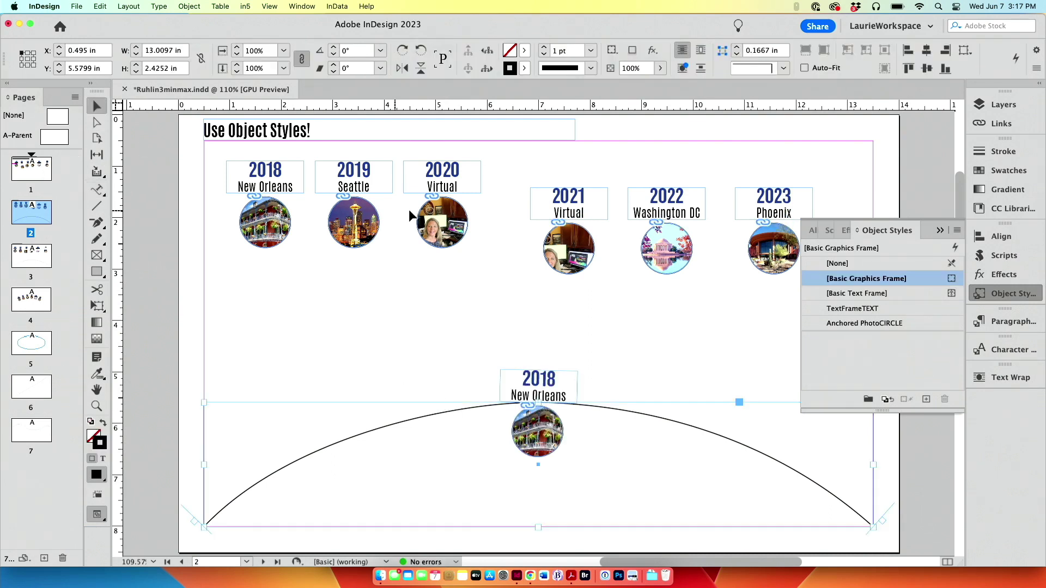
{"action": "left_click", "coordinate": [360, 183]}
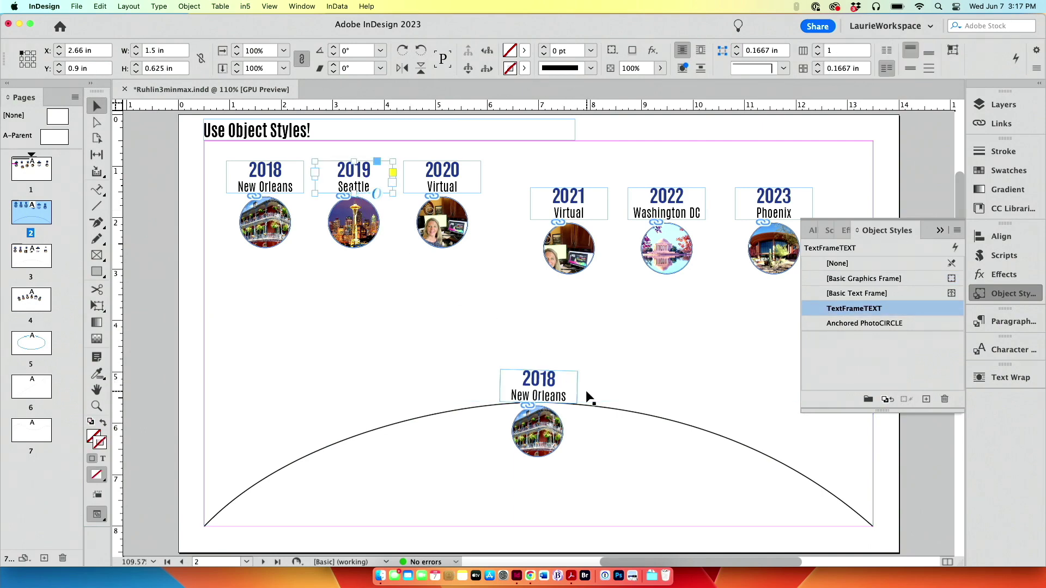
{"action": "key", "text": "t"}
{"action": "key", "text": "super+v"}
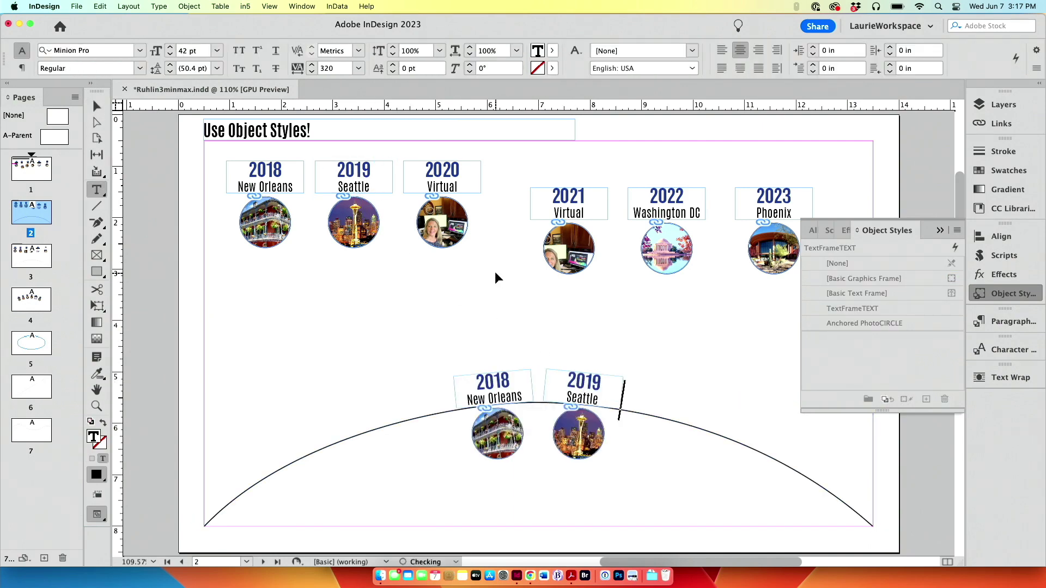
{"action": "key", "text": "Escape"}
{"action": "left_click", "coordinate": [444, 177]}
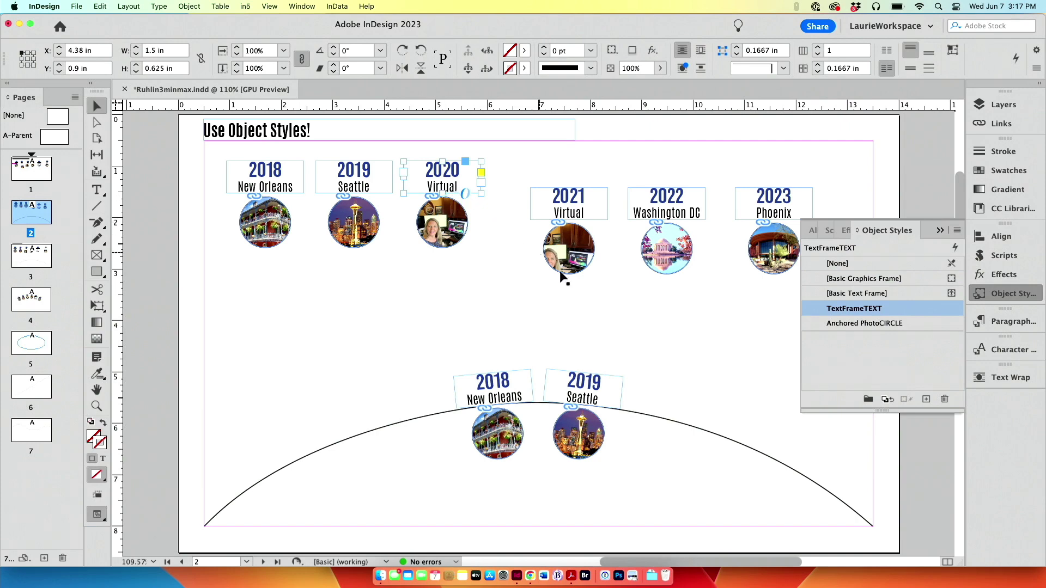
{"action": "key", "text": "t"}
{"action": "left_click", "coordinate": [645, 399]}
{"action": "key", "text": "super+v"}
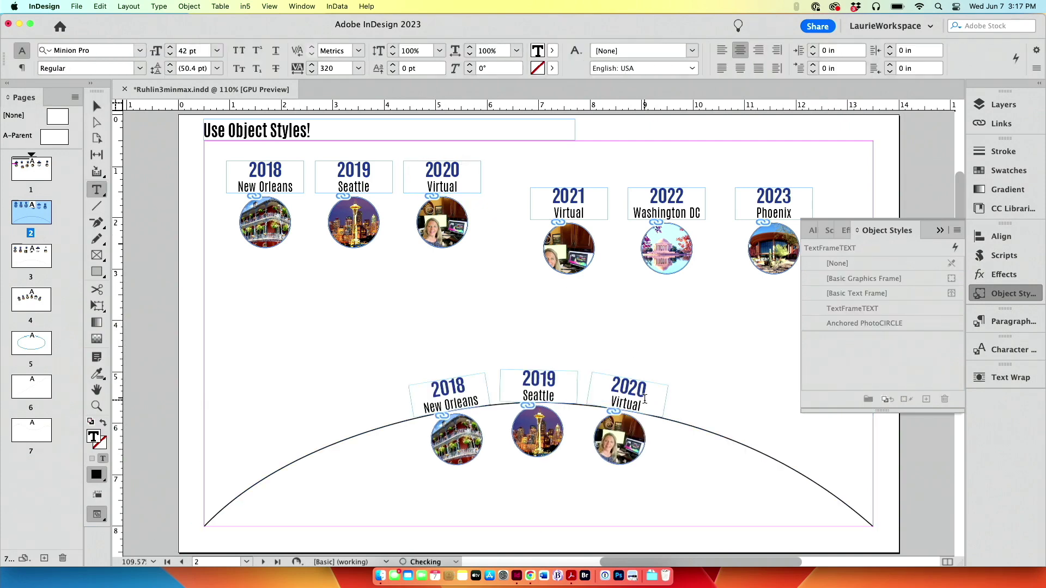
{"action": "double_click", "coordinate": [28, 305]}
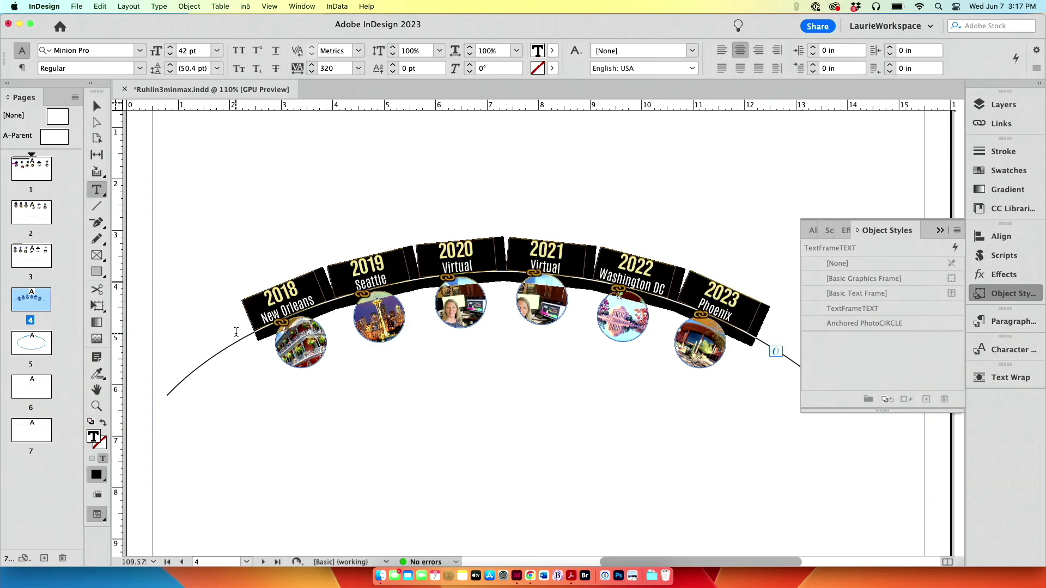
Widen the arc labels' tracking to 820 and select the arc path as an object
{"action": "key", "text": "alt+Right"}
{"action": "key", "text": "alt+Right"}
{"action": "key", "text": "alt+Right"}
{"action": "key", "text": "alt+Right"}
{"action": "key", "text": "alt+Right"}
{"action": "key", "text": "alt+Right"}
{"action": "key", "text": "alt+Right"}
{"action": "key", "text": "alt+Right"}
{"action": "key", "text": "alt+Right"}
{"action": "key", "text": "alt+Right"}
{"action": "key", "text": "alt+Right"}
{"action": "key", "text": "alt+Right"}
{"action": "key", "text": "alt+Right"}
{"action": "key", "text": "alt+Right"}
{"action": "key", "text": "alt+Right"}
{"action": "key", "text": "alt+Right"}
{"action": "key", "text": "alt+Right"}
{"action": "key", "text": "alt+Right"}
{"action": "key", "text": "alt+Right"}
{"action": "key", "text": "alt+Right"}
{"action": "key", "text": "alt+Right"}
{"action": "key", "text": "alt+Right"}
{"action": "key", "text": "alt+Right"}
{"action": "key", "text": "alt+Right"}
{"action": "key", "text": "alt+Right"}
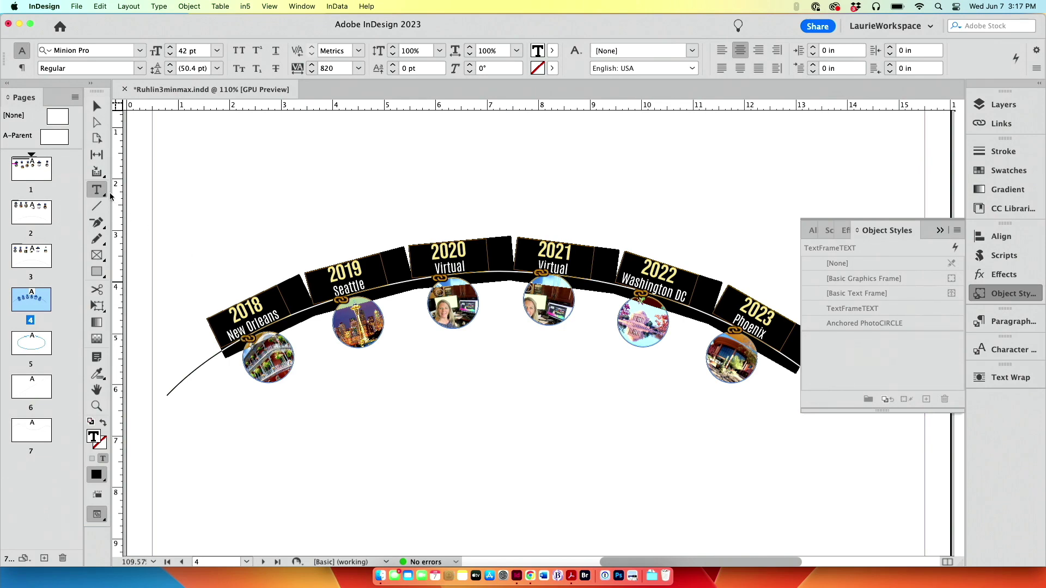
{"action": "left_click", "coordinate": [96, 106]}
{"action": "left_click", "coordinate": [159, 6]}
Delete the type from the arc path, then undo to restore the labels
{"action": "mouse_move", "coordinate": [204, 190]}
{"action": "left_click", "coordinate": [328, 202]}
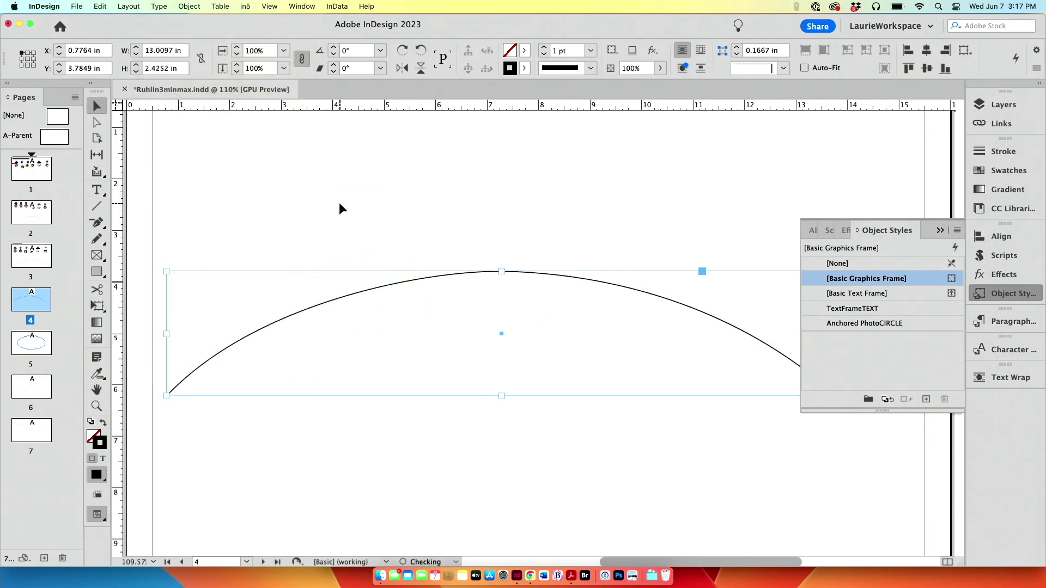
{"action": "key", "text": "BackSpace"}
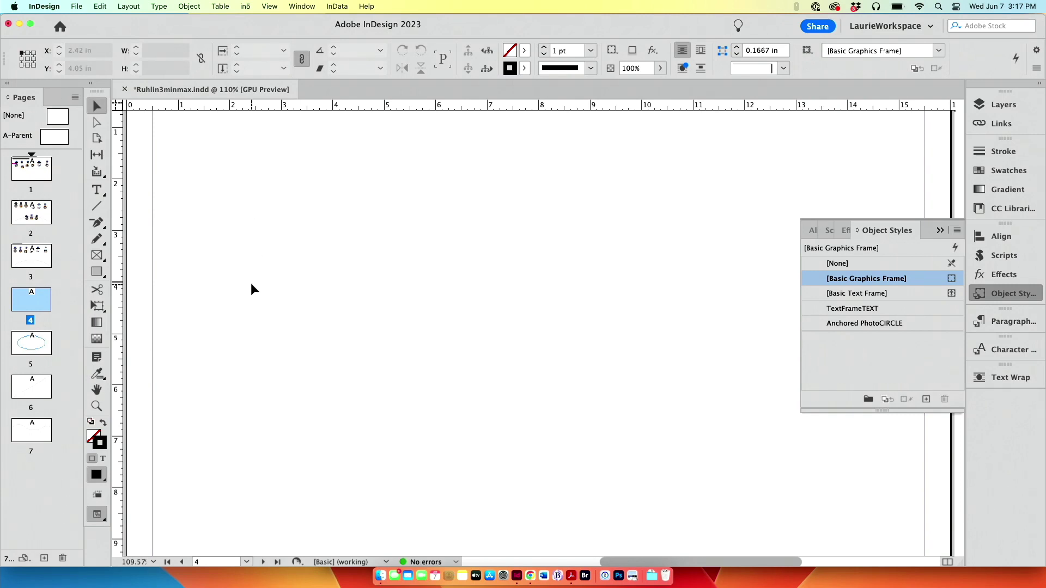
{"action": "key", "text": "super+z"}
{"action": "key", "text": "super+z"}
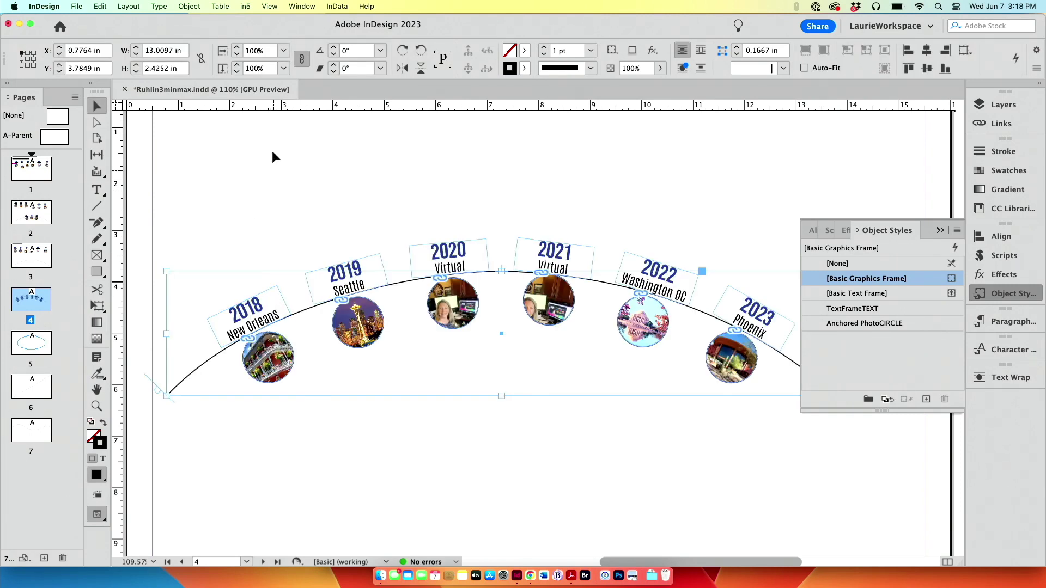
Set the Type on a Path Options effect to Stair Step, then select and deselect the arc text
{"action": "left_click", "coordinate": [159, 6]}
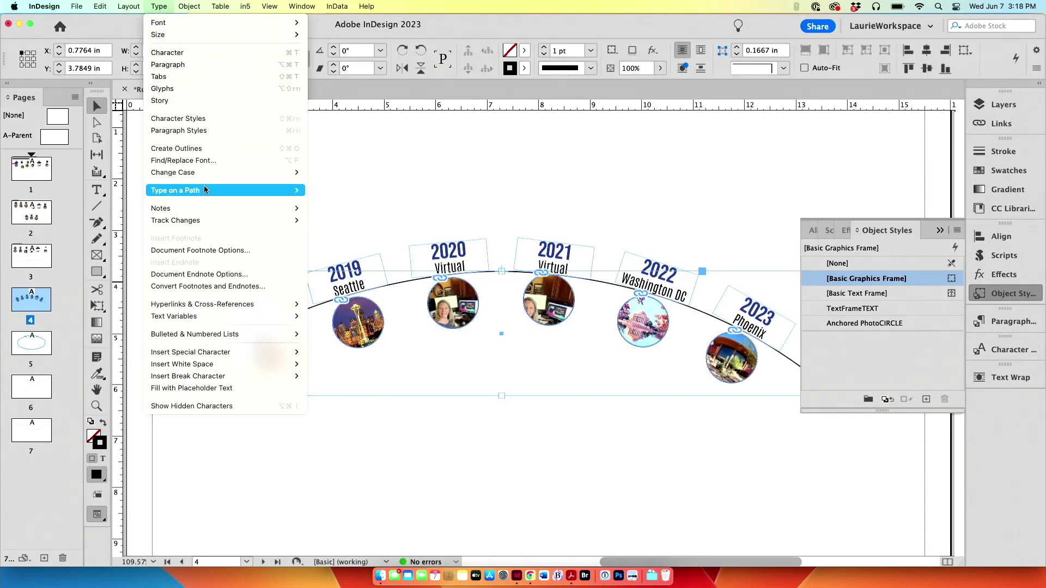
{"action": "mouse_move", "coordinate": [273, 190]}
{"action": "left_click", "coordinate": [347, 191]}
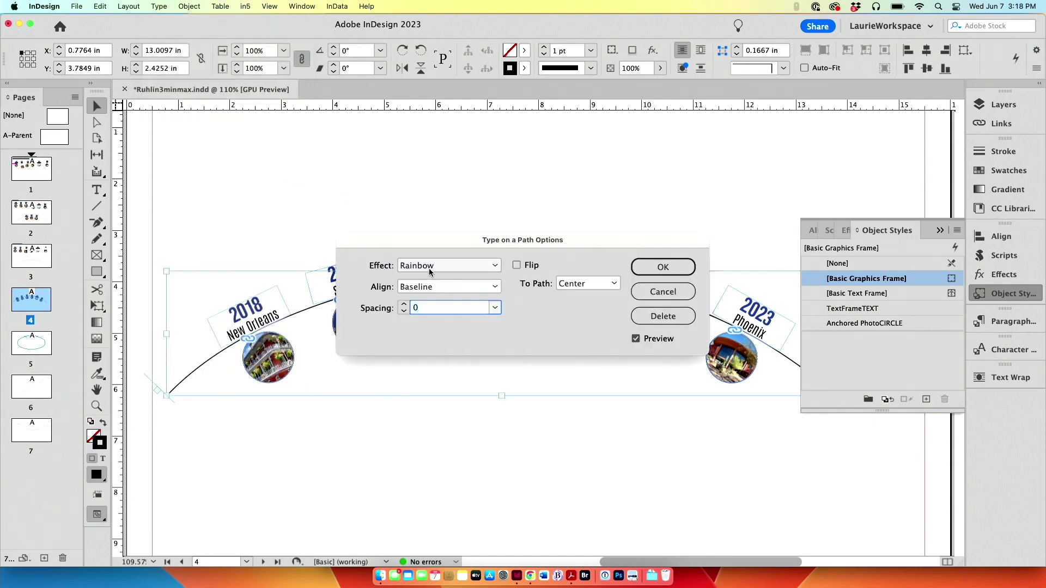
{"action": "left_click", "coordinate": [430, 271]}
{"action": "left_click", "coordinate": [452, 327]}
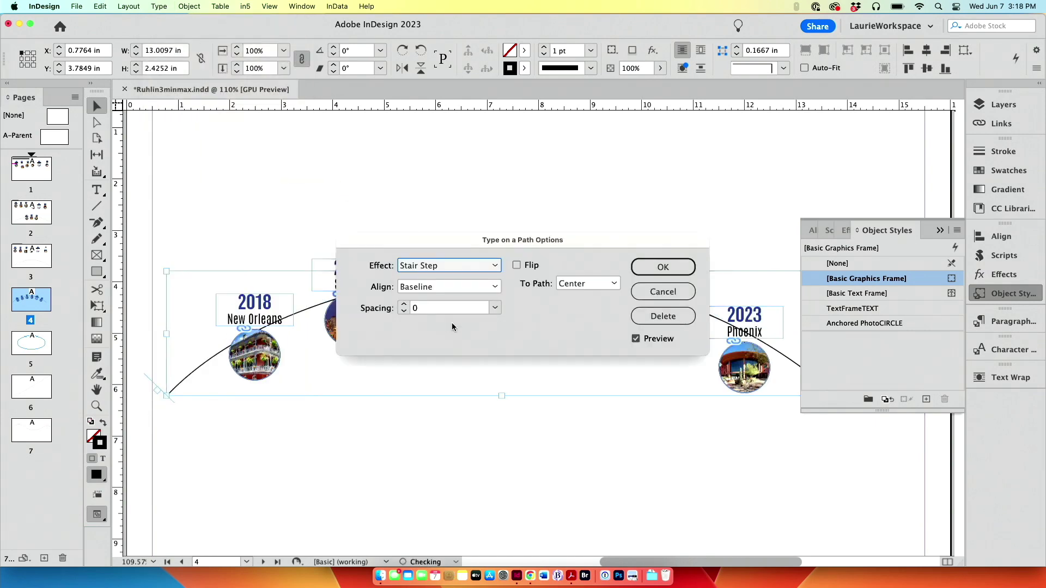
{"action": "left_click", "coordinate": [691, 270]}
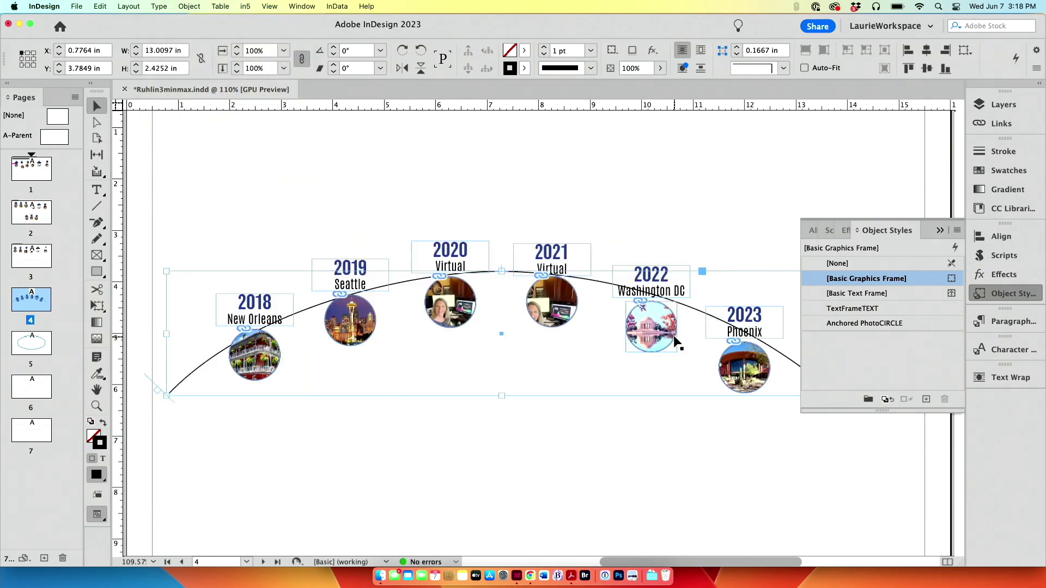
{"action": "double_click", "coordinate": [404, 269]}
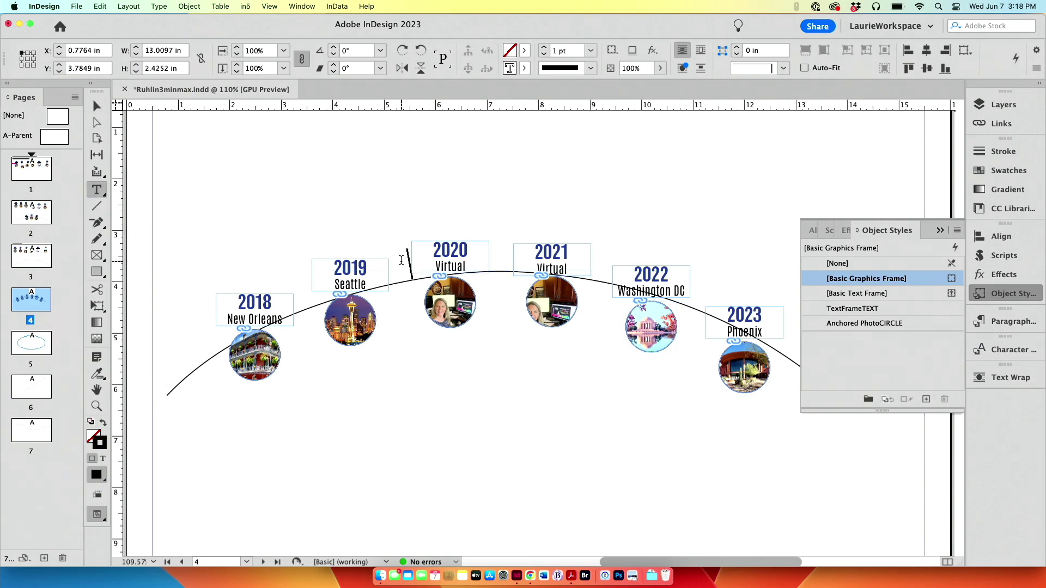
{"action": "key", "text": "super+a"}
{"action": "key", "text": "super+shift+a"}
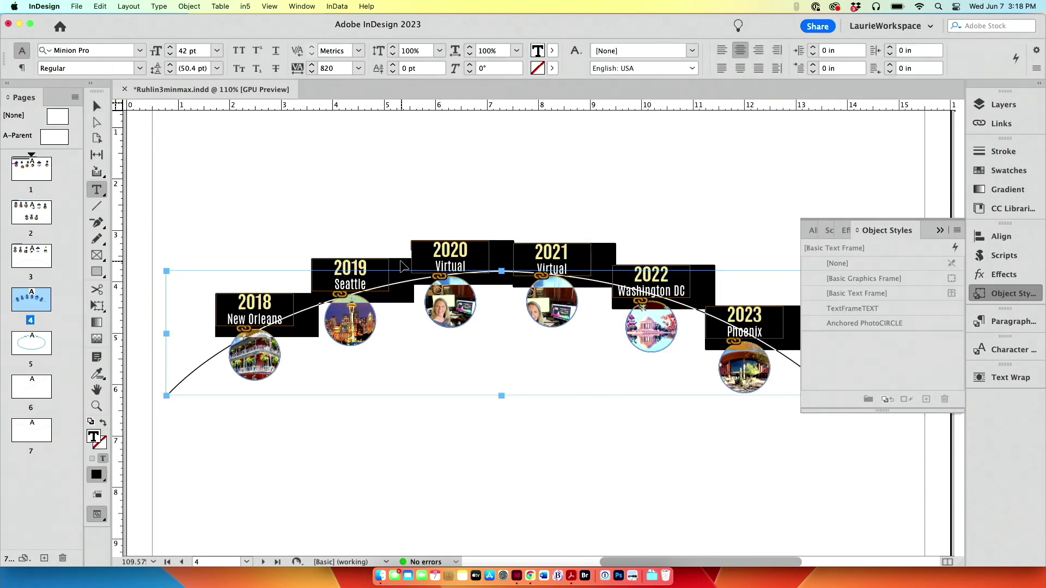
On page 5, paste the six year/city frames onto the ellipse using Type on a Path
{"action": "double_click", "coordinate": [39, 345]}
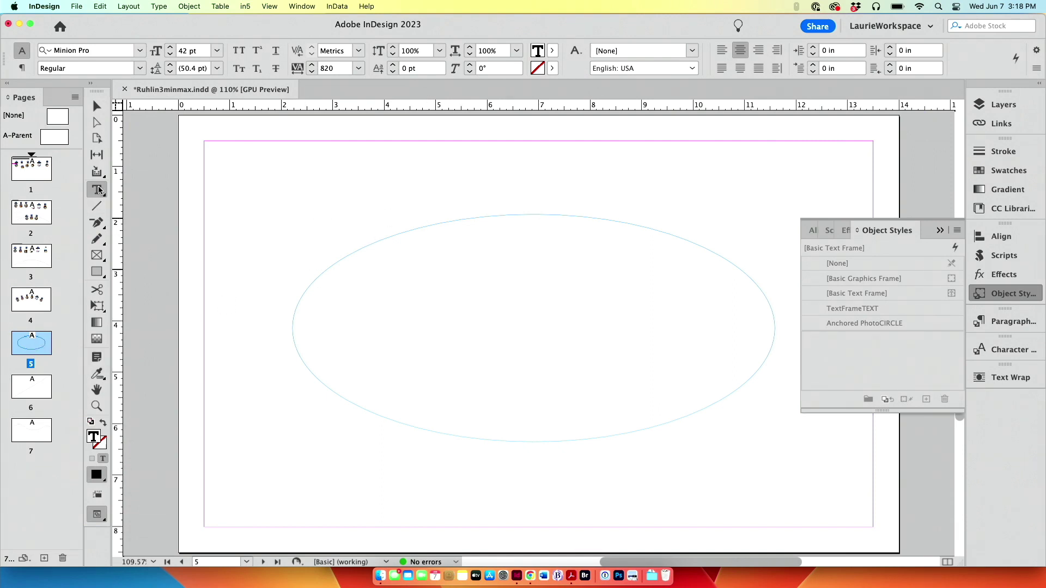
{"action": "left_click_drag", "start_coordinate": [97, 189], "coordinate": [164, 219]}
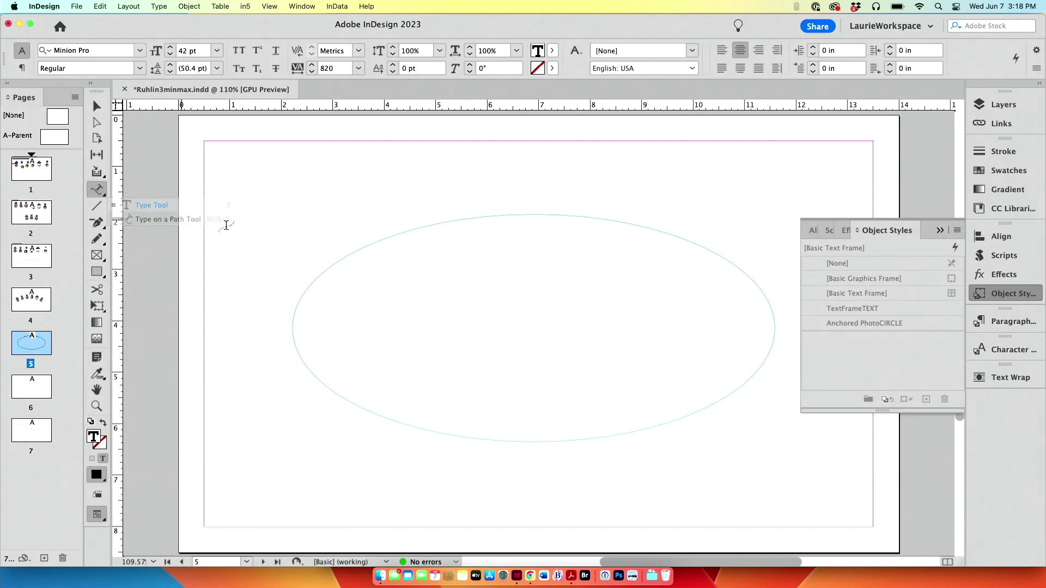
{"action": "left_click", "coordinate": [413, 228]}
{"action": "key", "text": "super+v"}
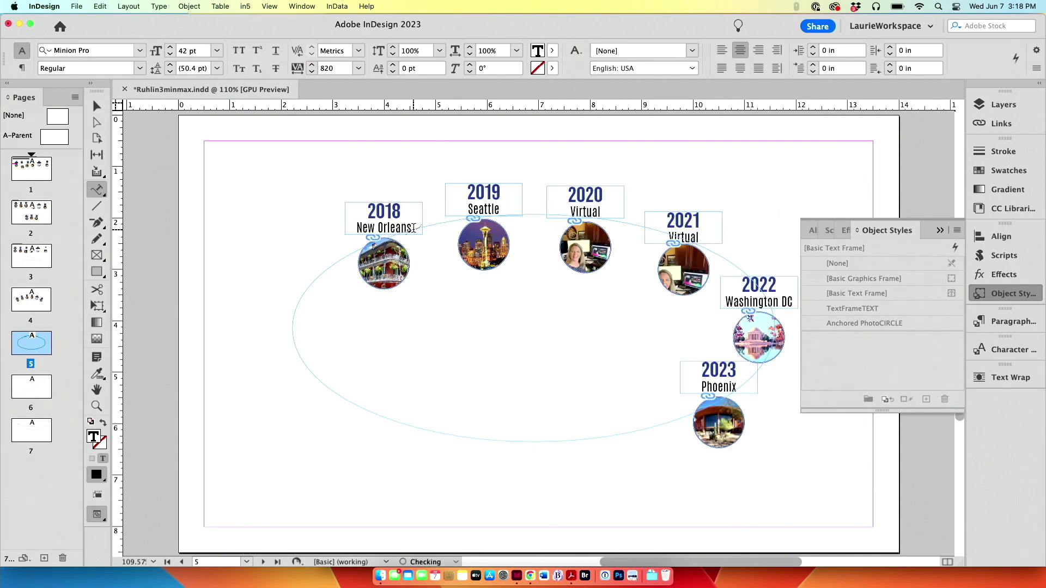
On page 6, paste the six frames onto the diagonal line and raise tracking to 1000
{"action": "double_click", "coordinate": [45, 385]}
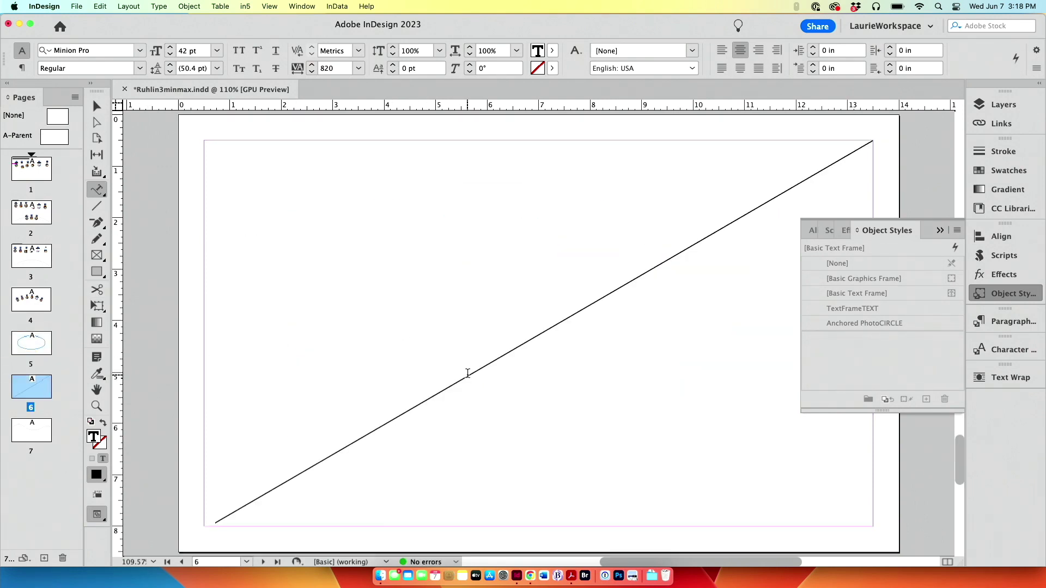
{"action": "left_click", "coordinate": [468, 375]}
{"action": "key", "text": "super+v"}
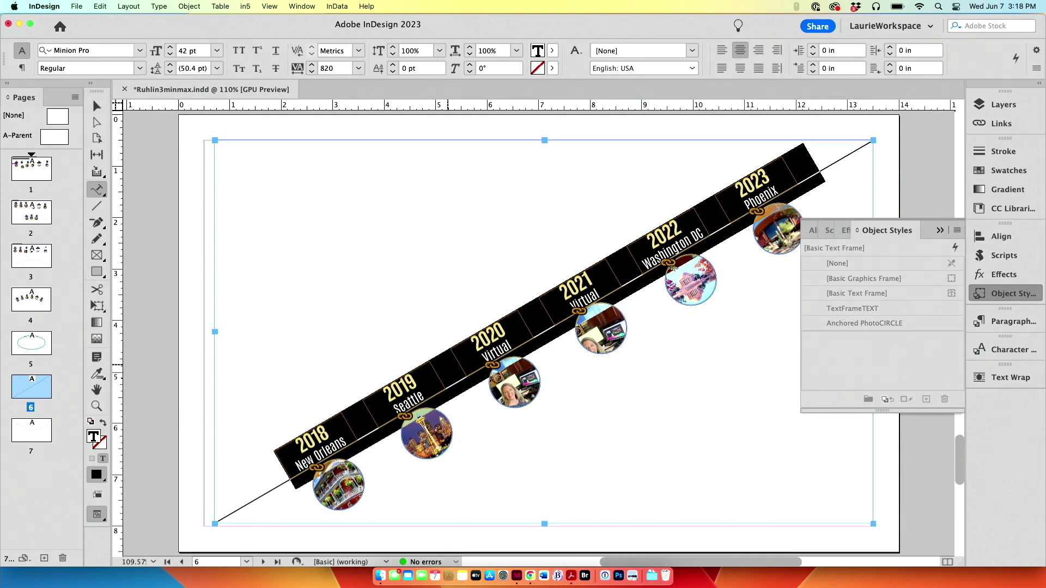
{"action": "key", "text": "alt+Right"}
{"action": "key", "text": "alt+Right"}
{"action": "key", "text": "alt+Right"}
{"action": "key", "text": "alt+Right"}
{"action": "key", "text": "alt+Right"}
{"action": "key", "text": "alt+Right"}
{"action": "key", "text": "alt+Right"}
{"action": "key", "text": "alt+Right"}
{"action": "key", "text": "alt+Right"}
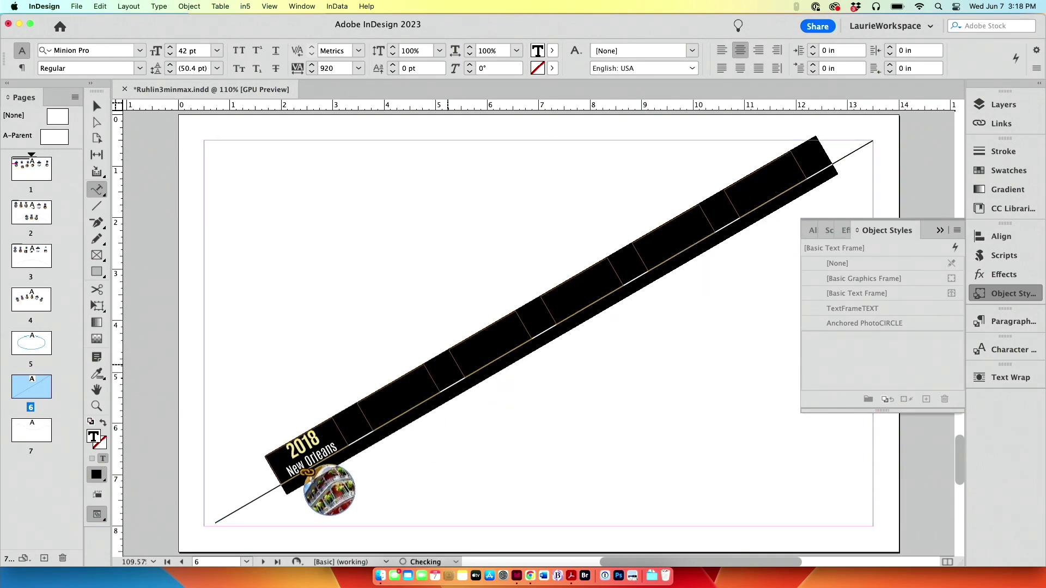